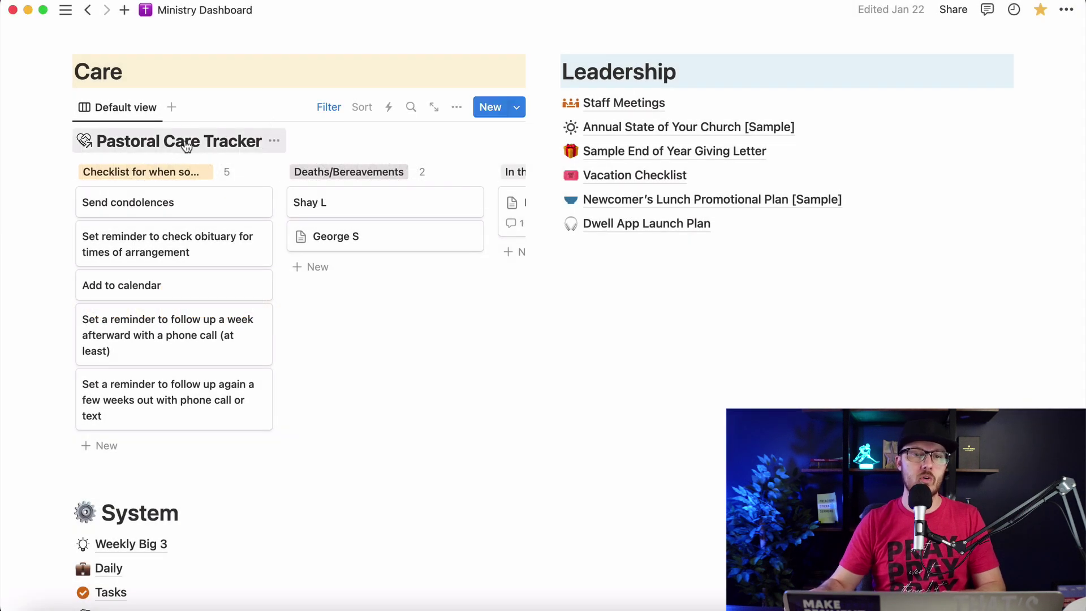
click(212, 148)
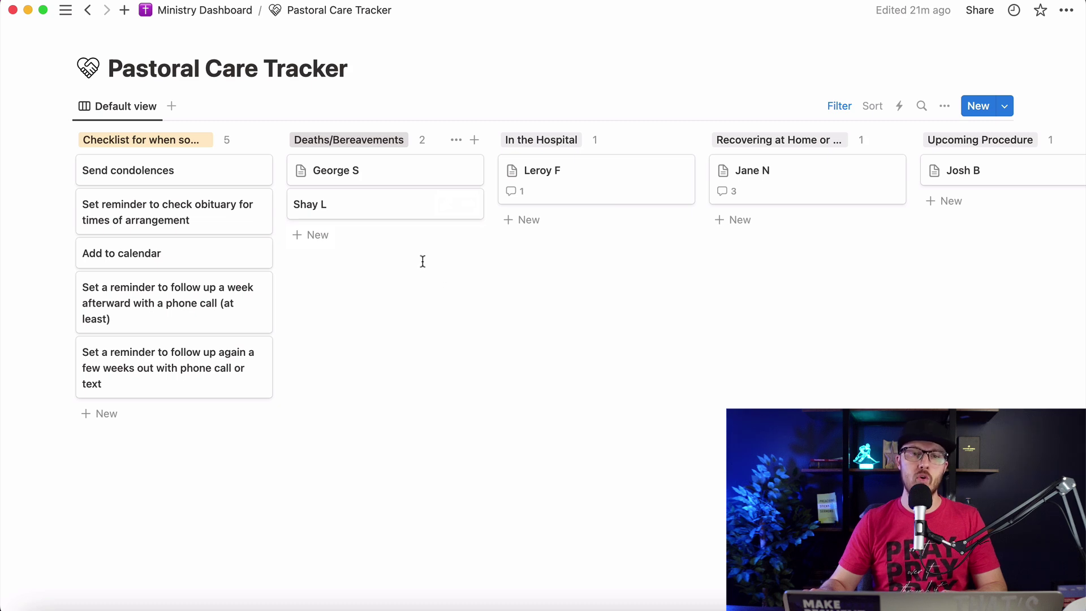
scroll(423, 261, right, 2)
scroll(423, 260, left, 2)
scroll(430, 261, right, 2)
scroll(433, 260, right, 3)
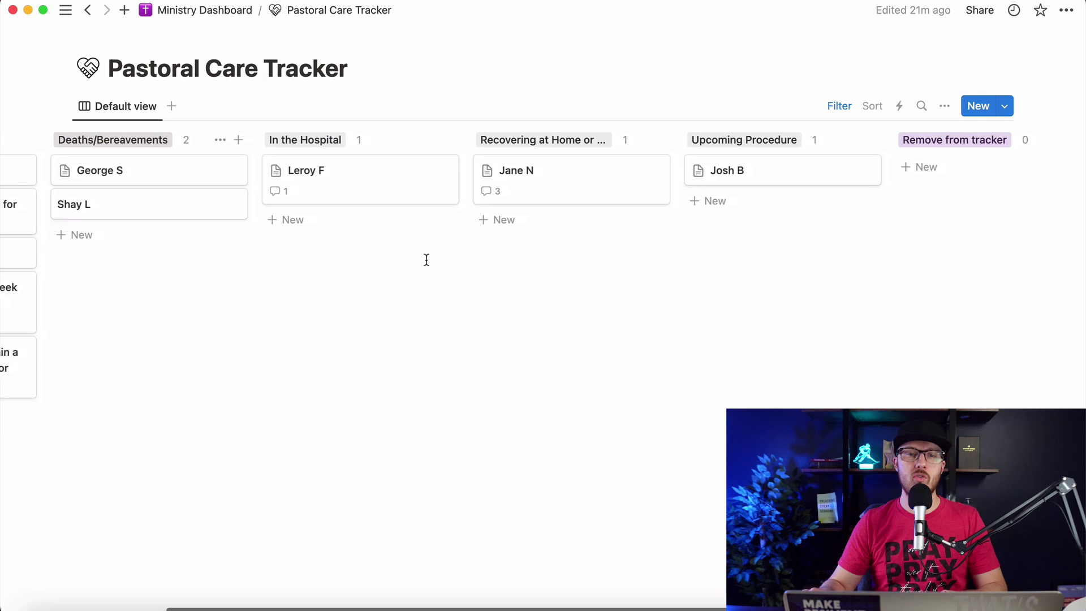
scroll(428, 259, left, 4)
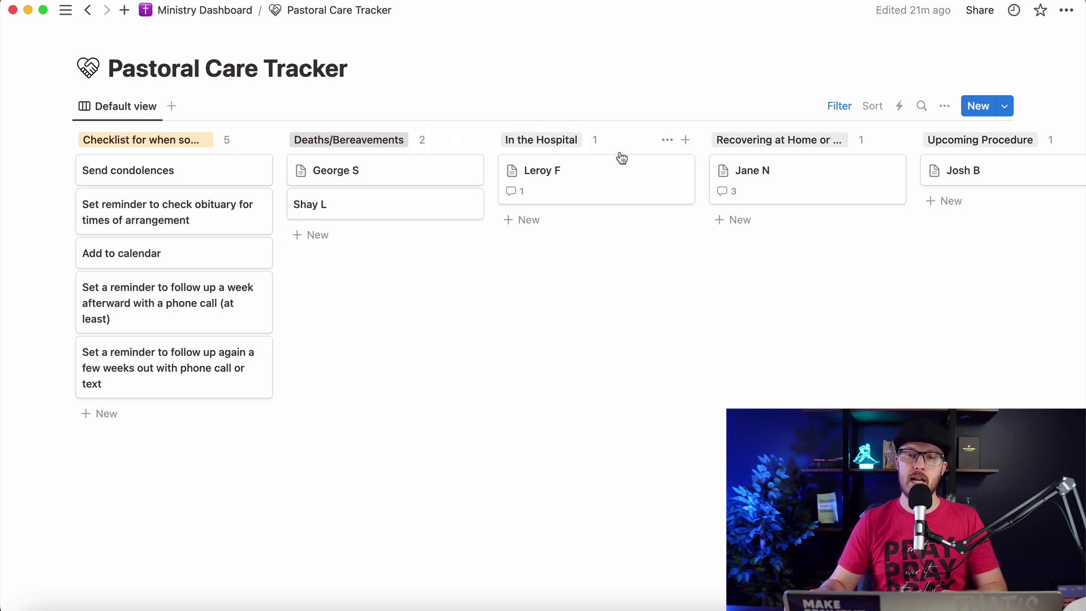
scroll(622, 155, right, 3)
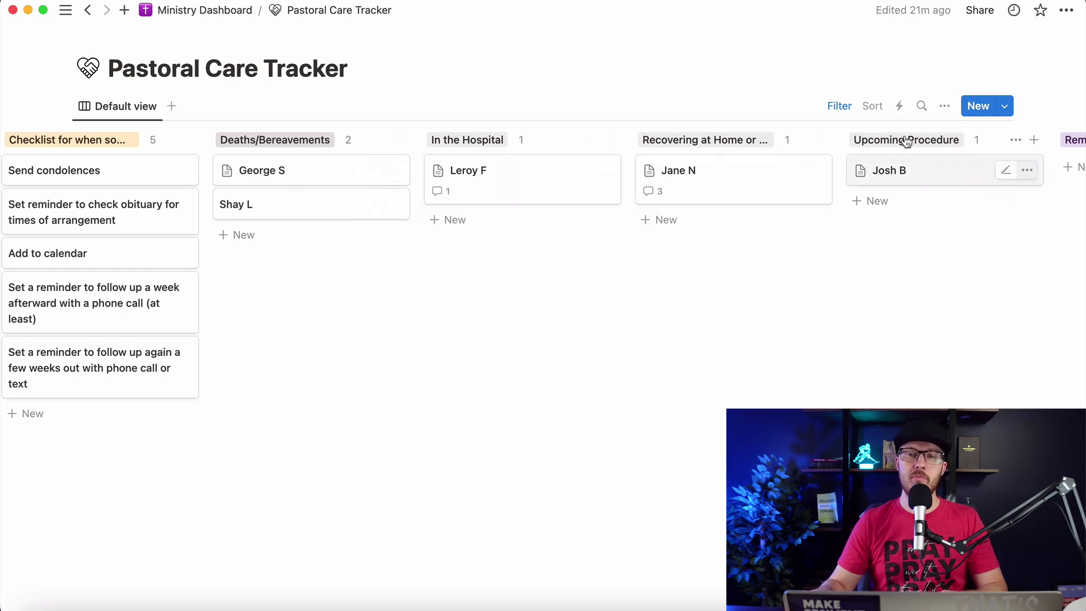
scroll(544, 179, left, 3)
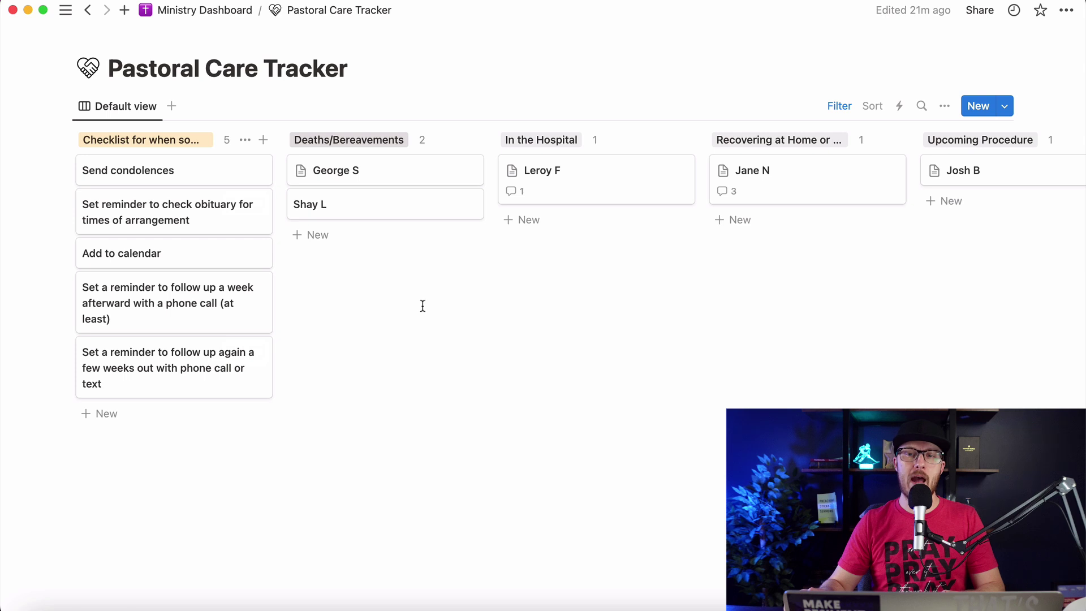
scroll(422, 306, right, 2)
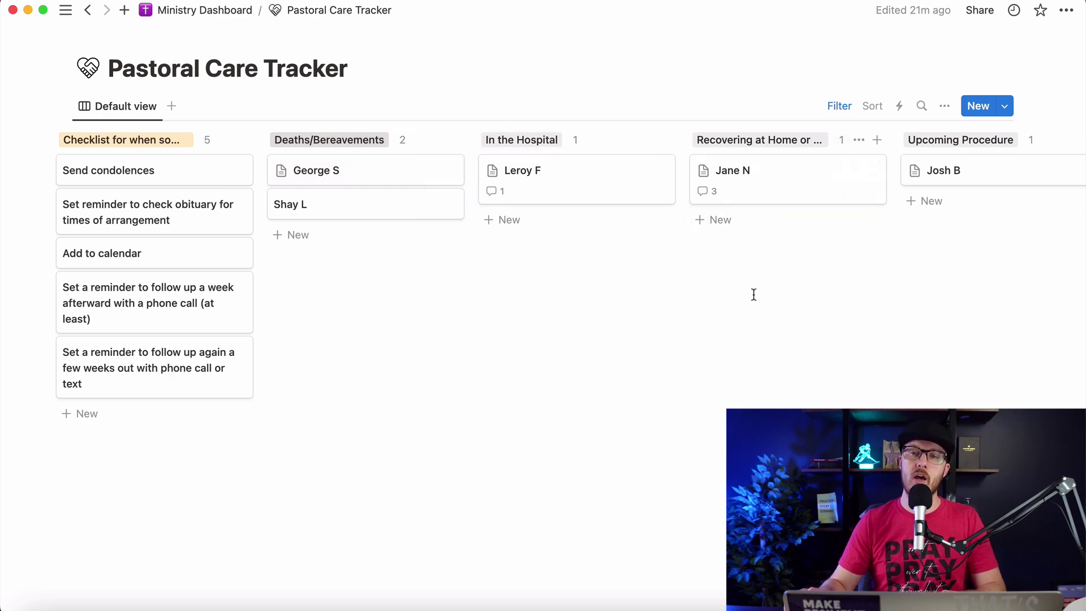
scroll(820, 243, right, 2)
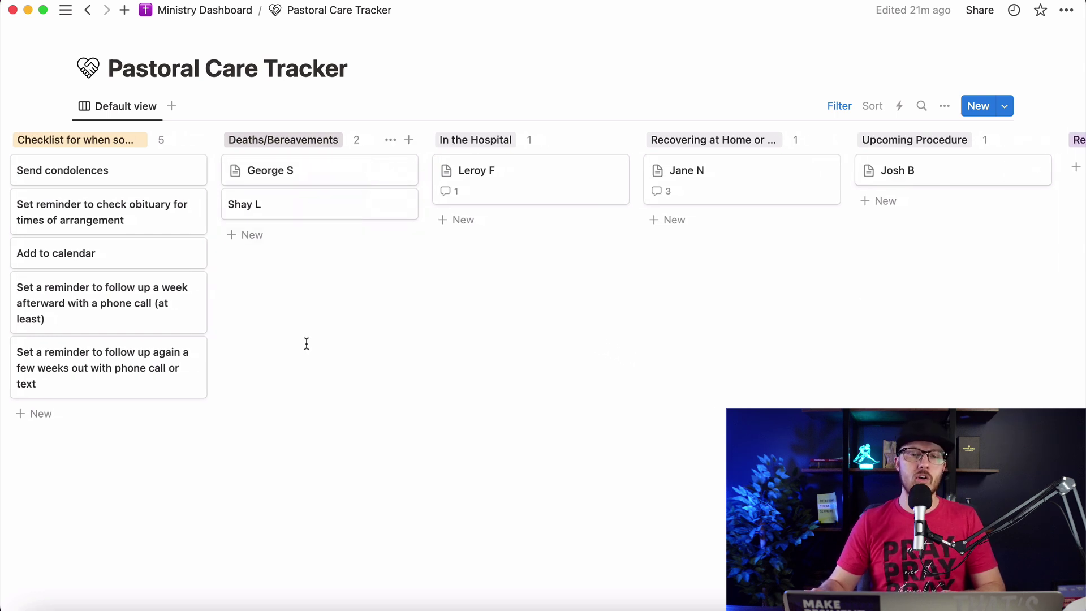
click(311, 180)
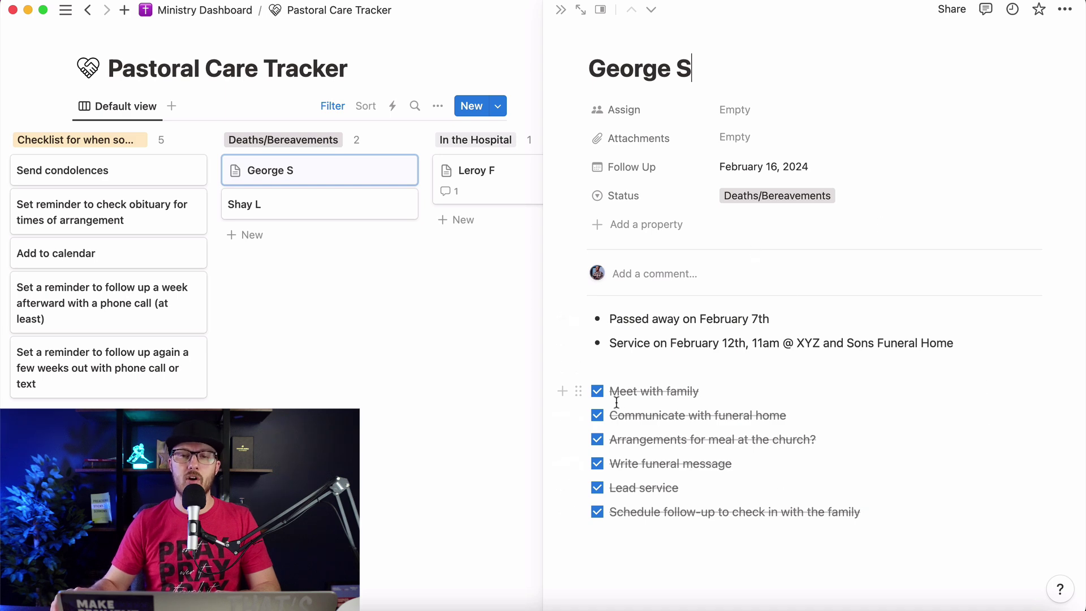
click(560, 10)
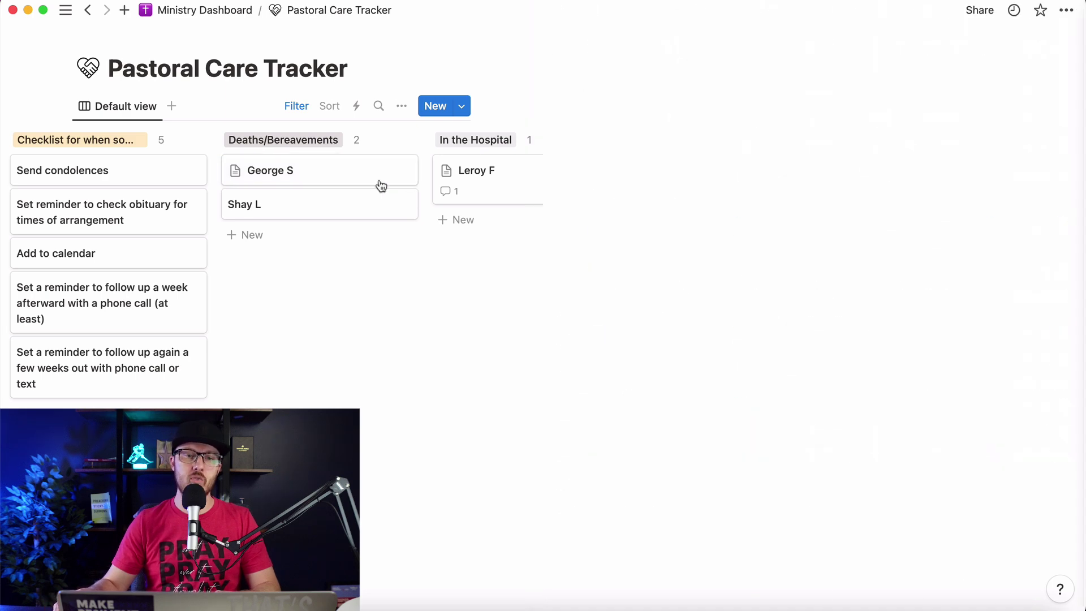
click(355, 211)
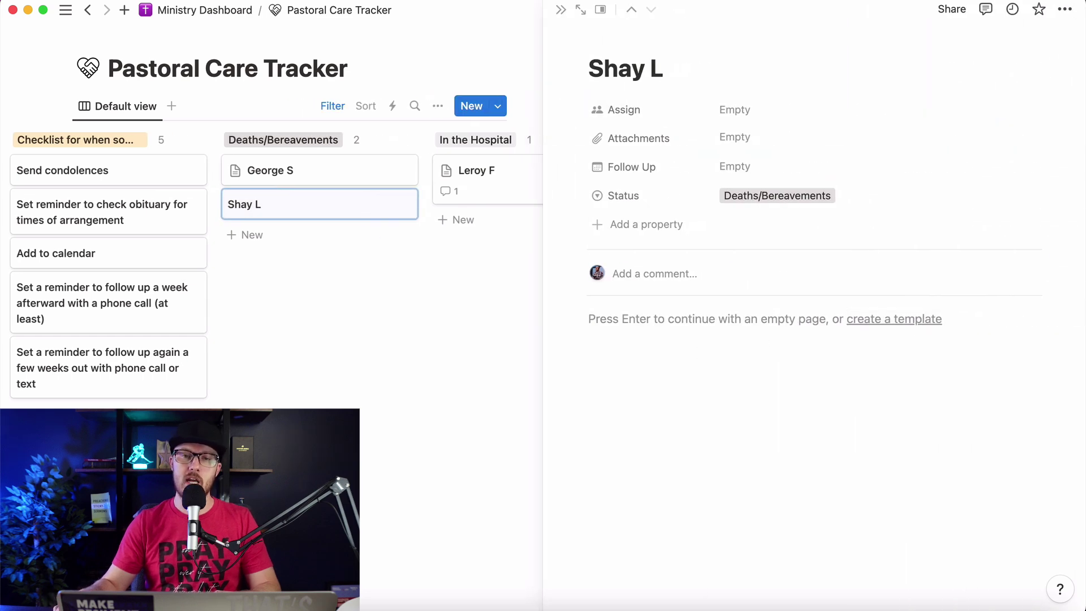
click(559, 11)
click(352, 172)
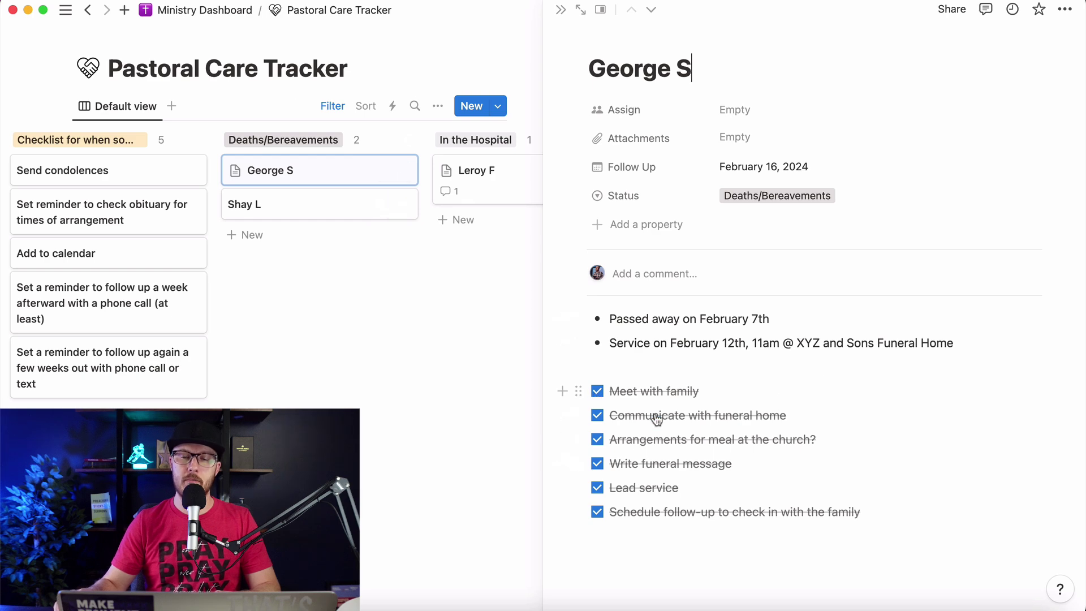
drag(902, 495, 595, 391)
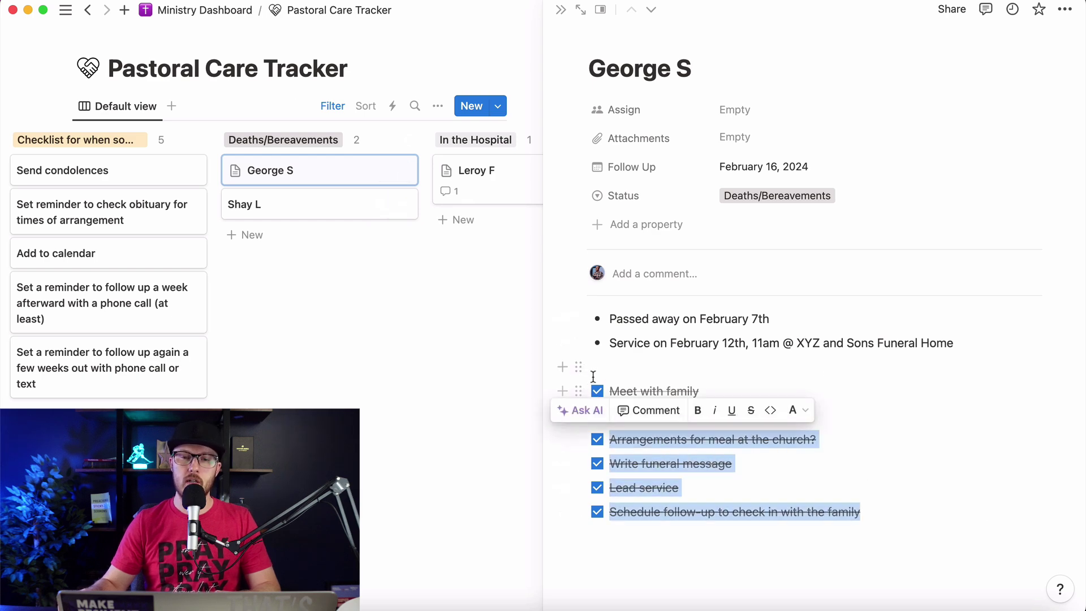
click(597, 439)
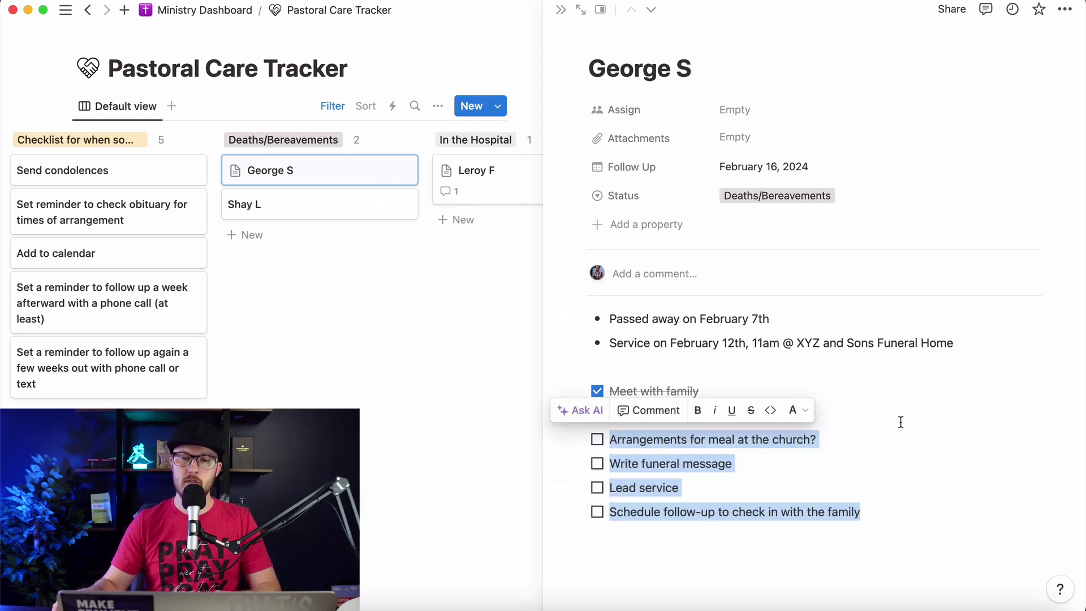
click(899, 422)
key(super+z)
drag(786, 415, 581, 389)
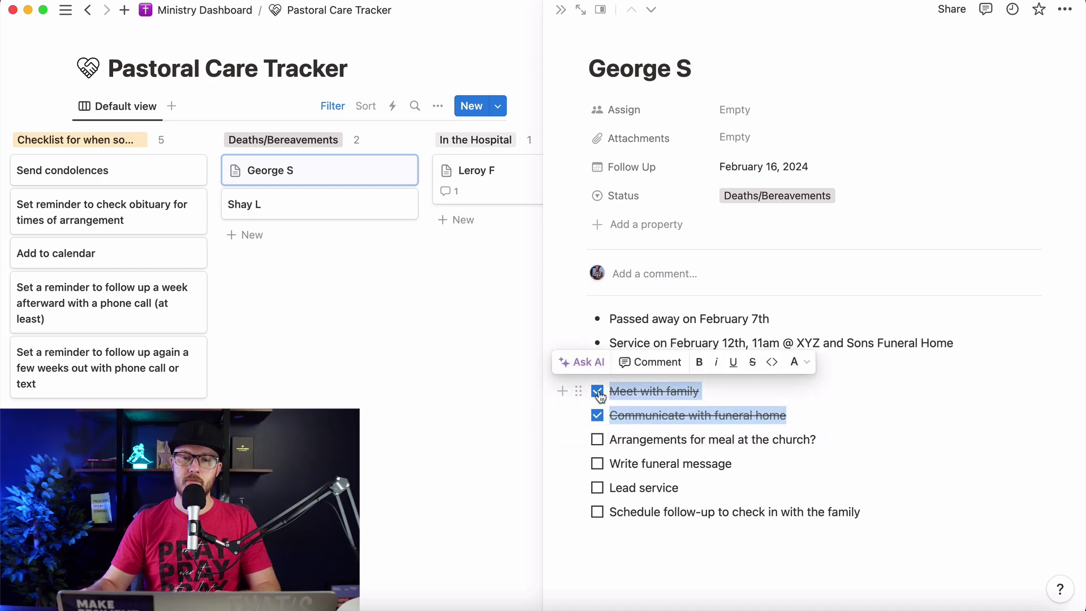
click(598, 391)
click(795, 415)
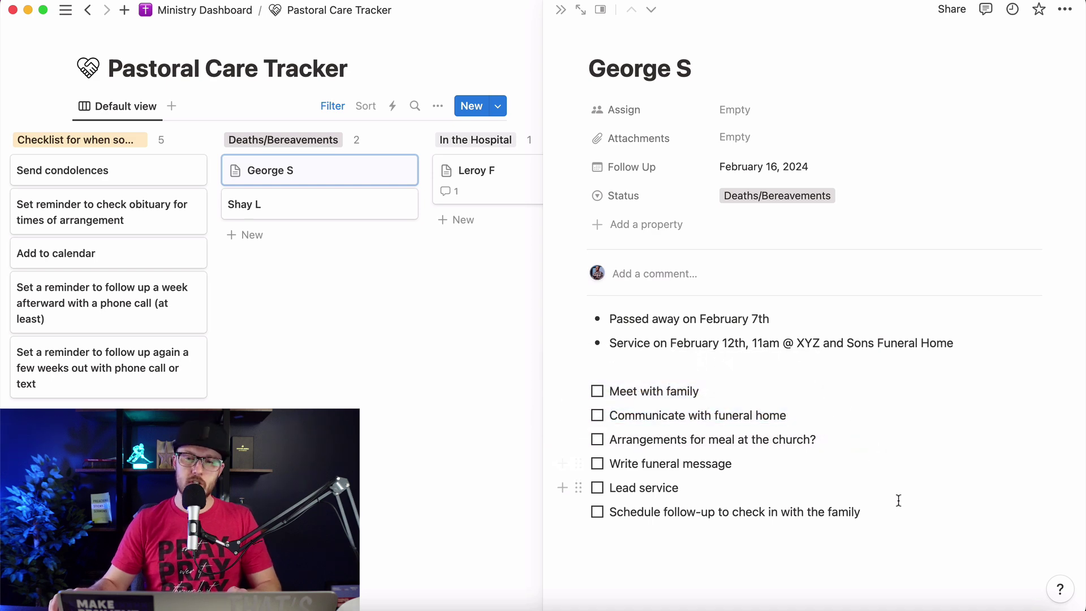
drag(898, 512, 583, 306)
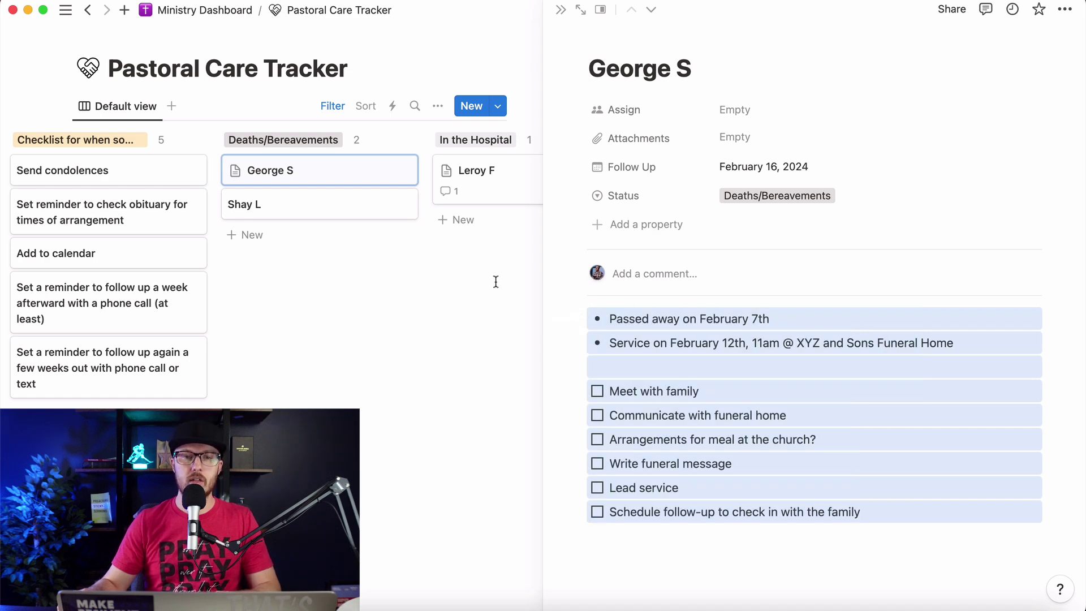
click(561, 10)
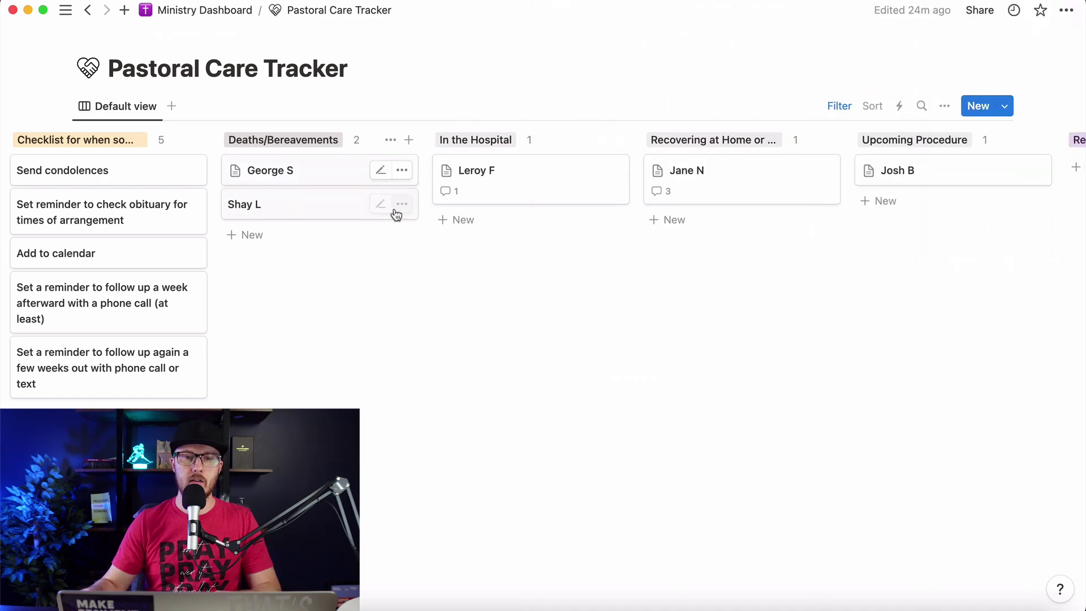
click(380, 206)
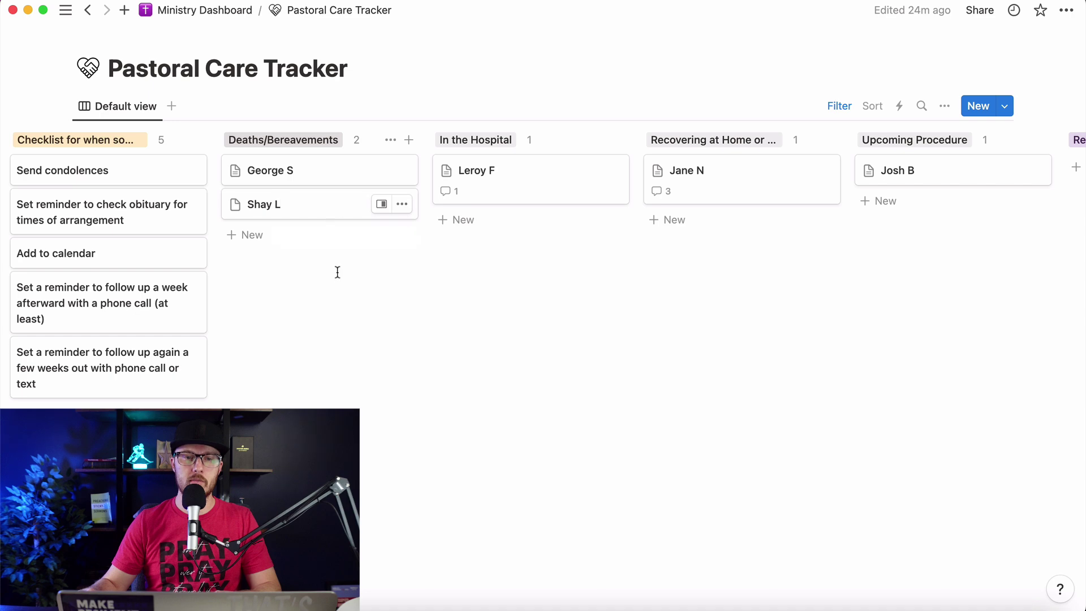
click(334, 211)
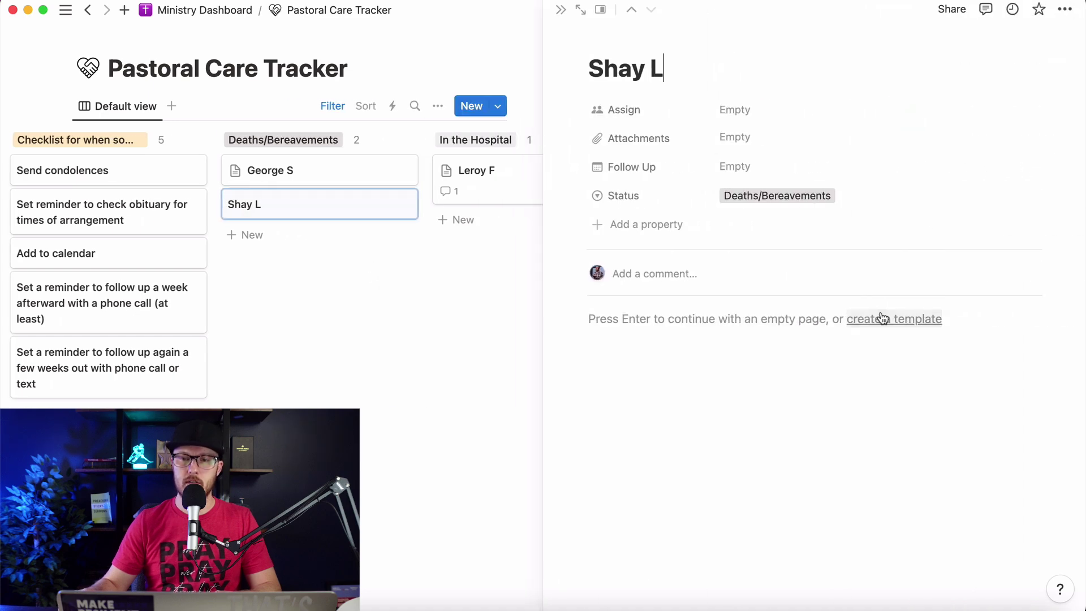
click(885, 319)
text(S)
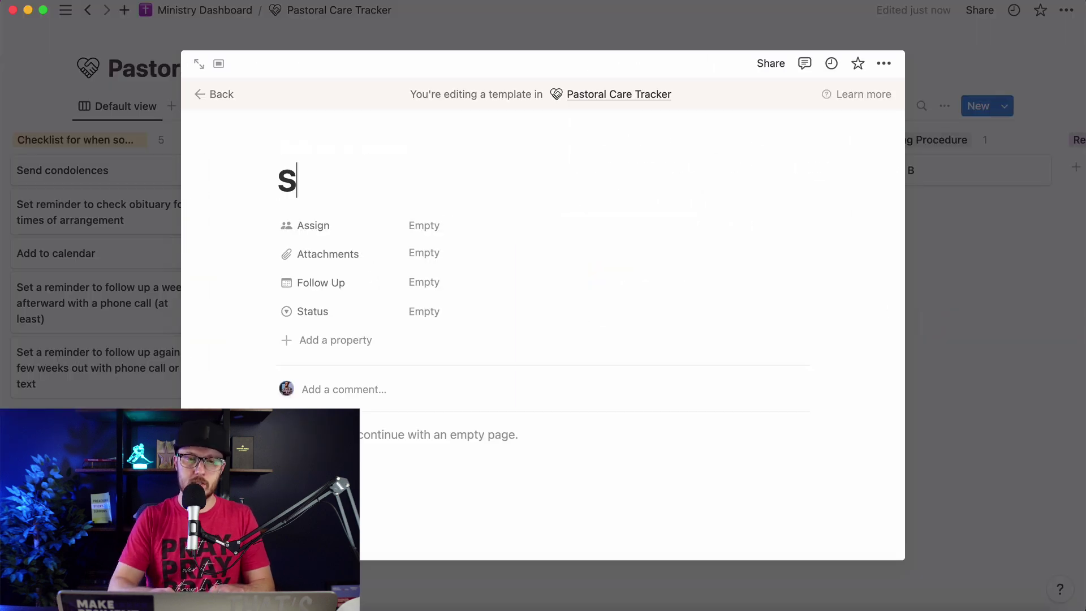
text(omeone Passed)
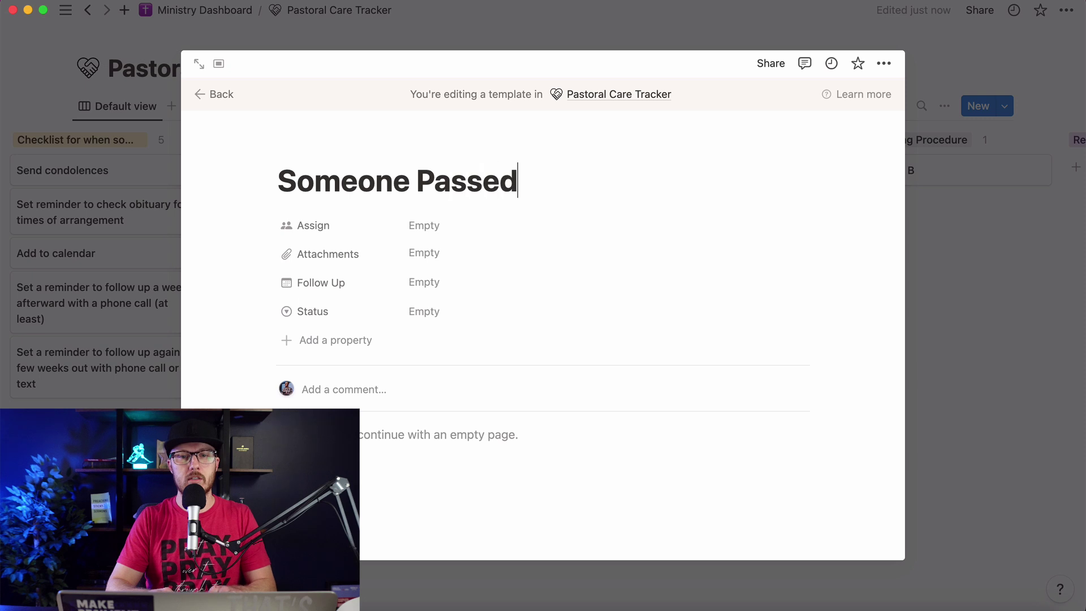
text( Away)
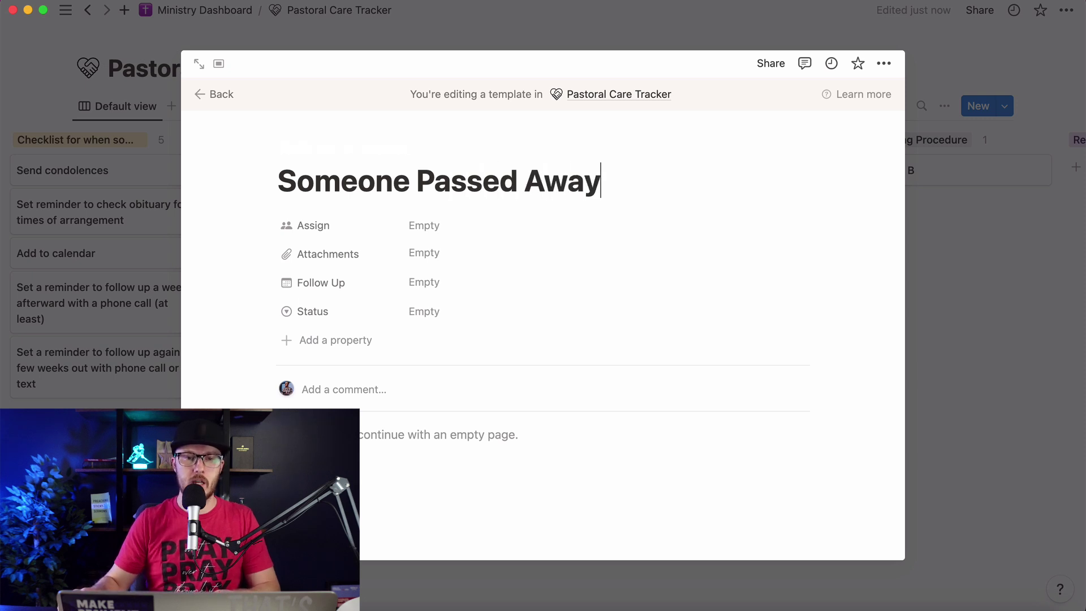
key(Return)
key(super+v)
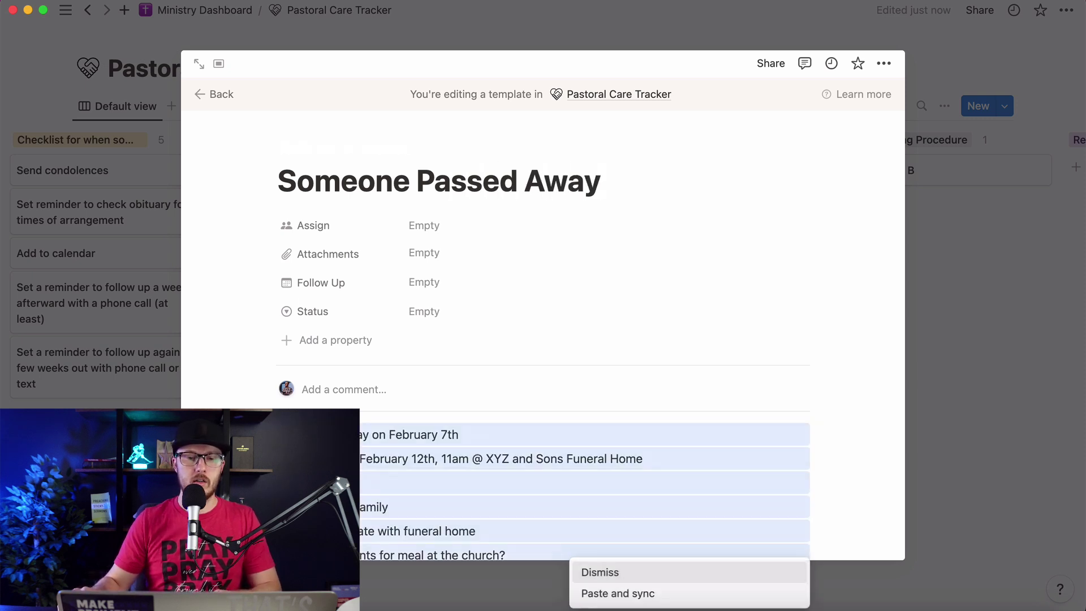
Step: Blank out the service date and time, the funeral home 'XYZ and Sons', and 'February 7th'
drag(645, 460, 465, 463)
key(BackSpace)
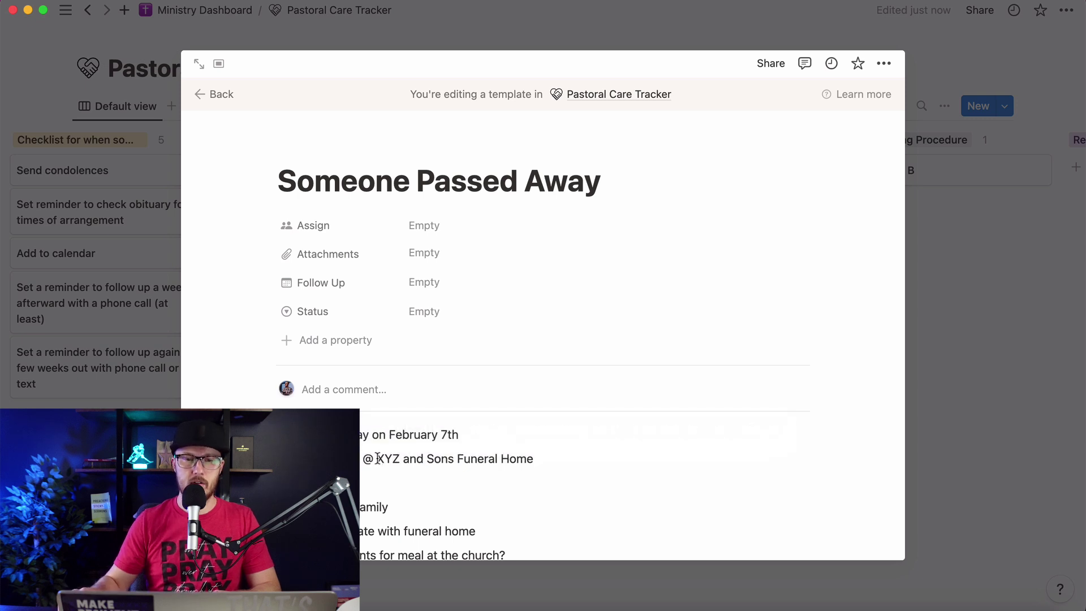
drag(378, 458, 457, 459)
key(BackSpace)
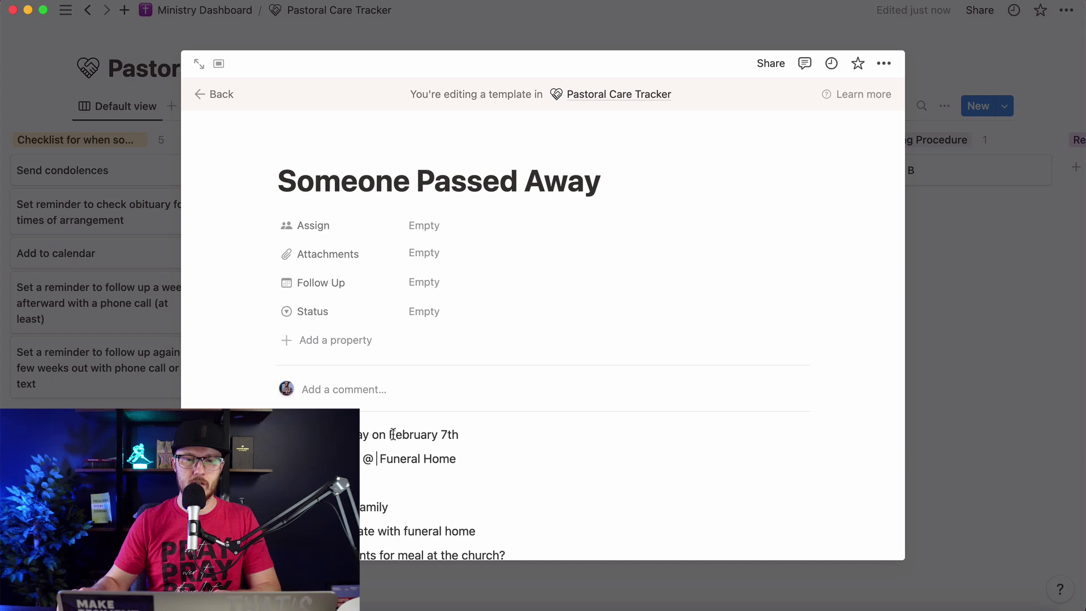
drag(390, 434, 476, 430)
key(BackSpace)
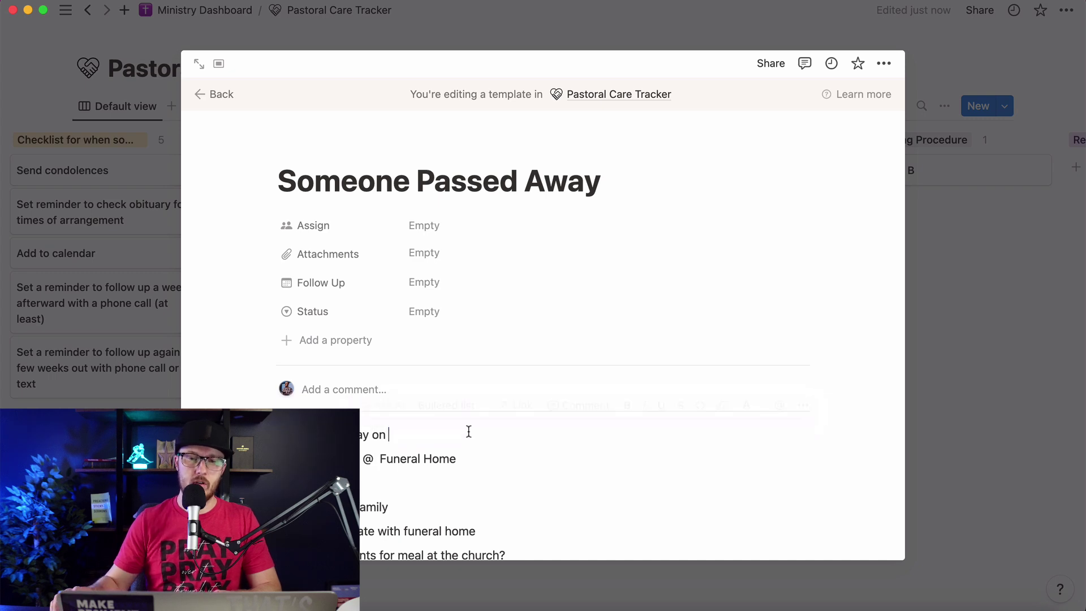
click(206, 102)
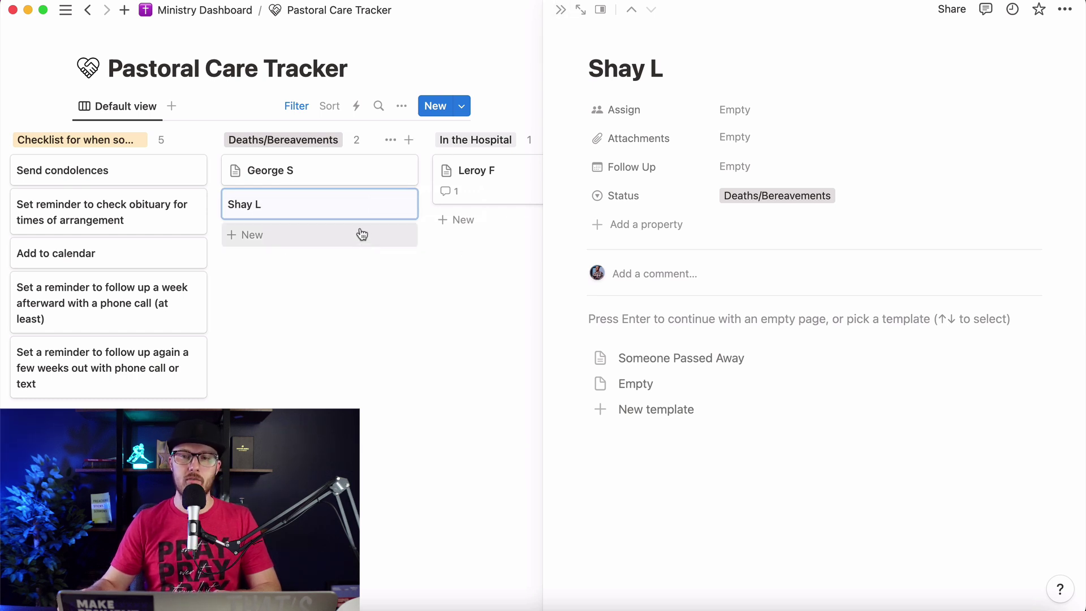
click(672, 362)
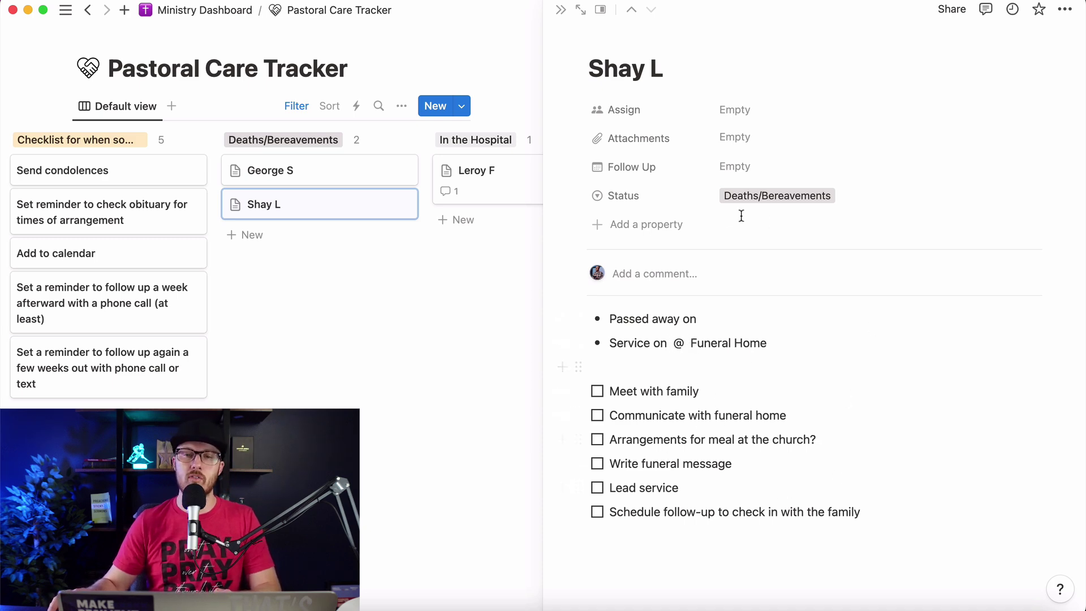
click(472, 373)
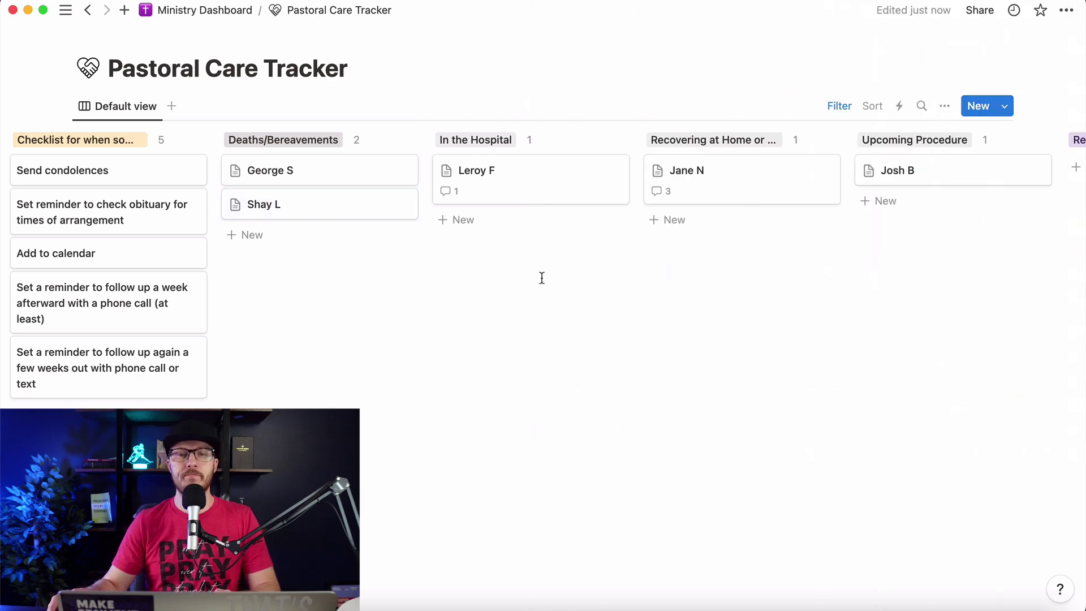
click(514, 174)
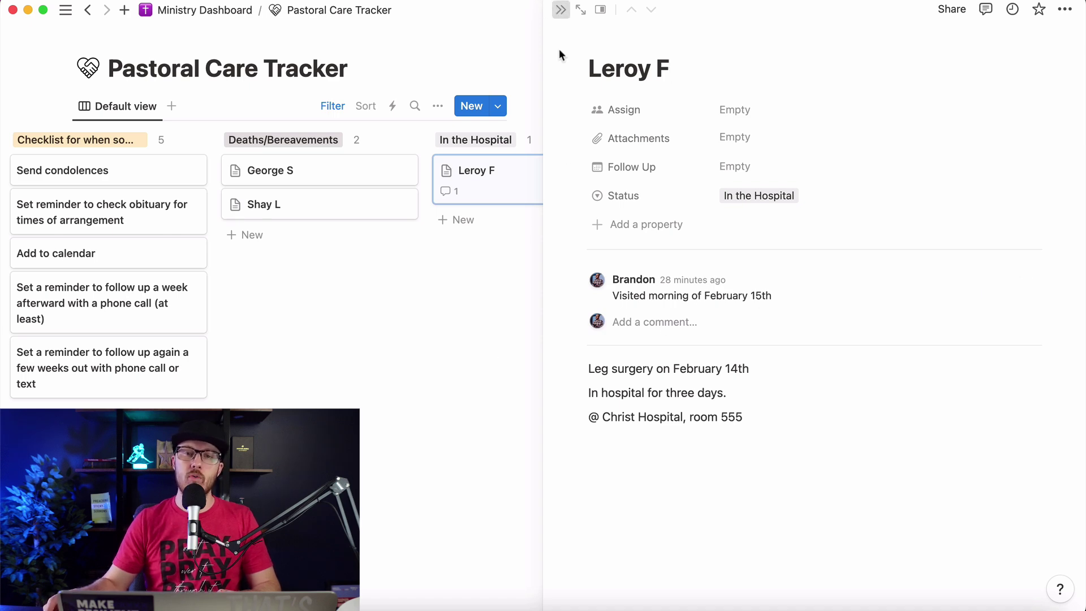
click(526, 348)
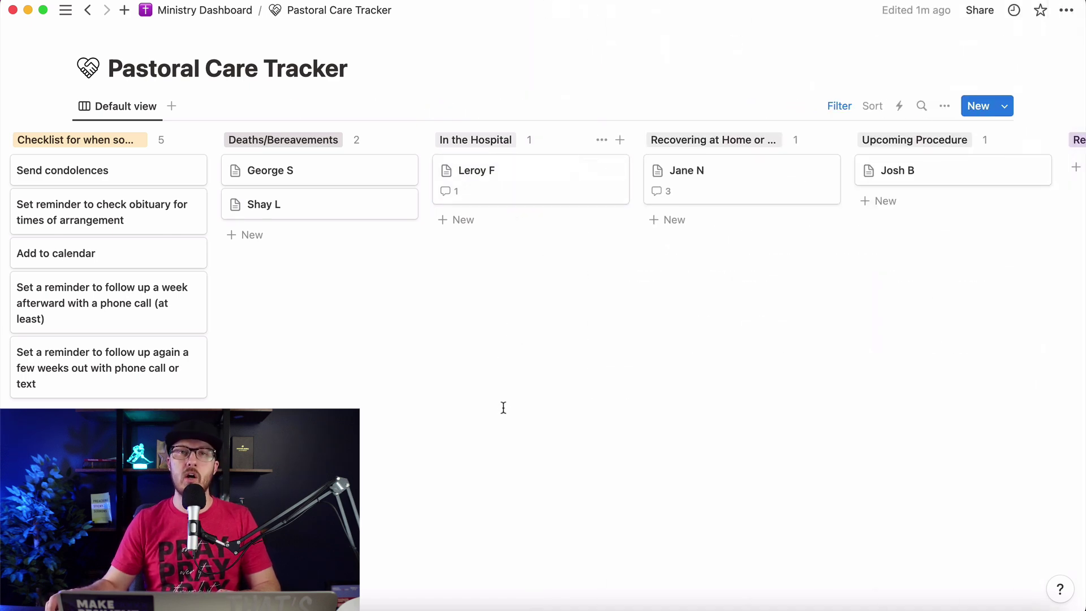
drag(502, 191, 705, 235)
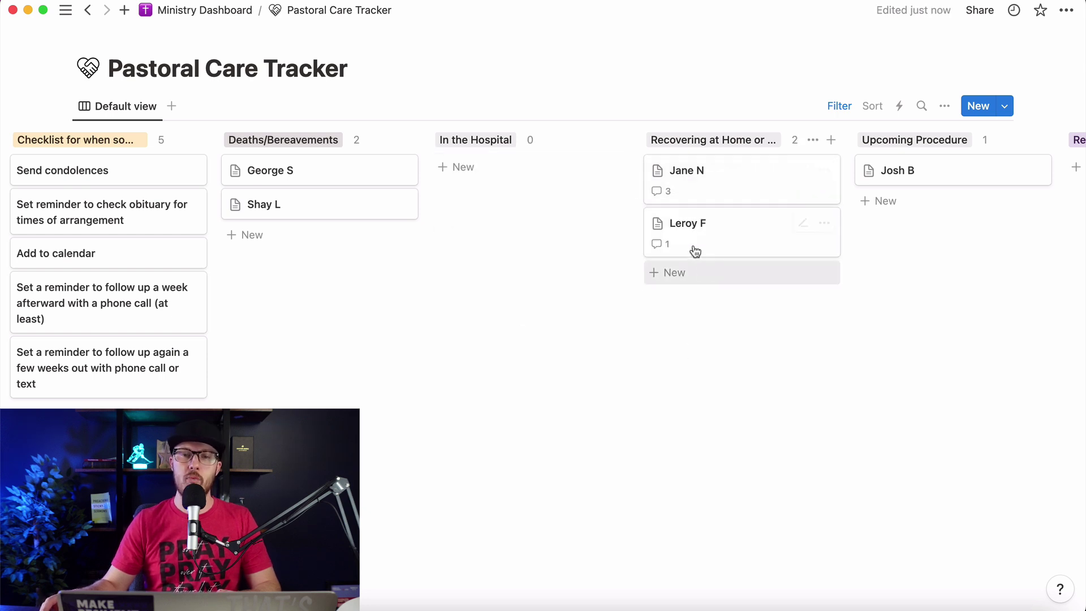
click(750, 187)
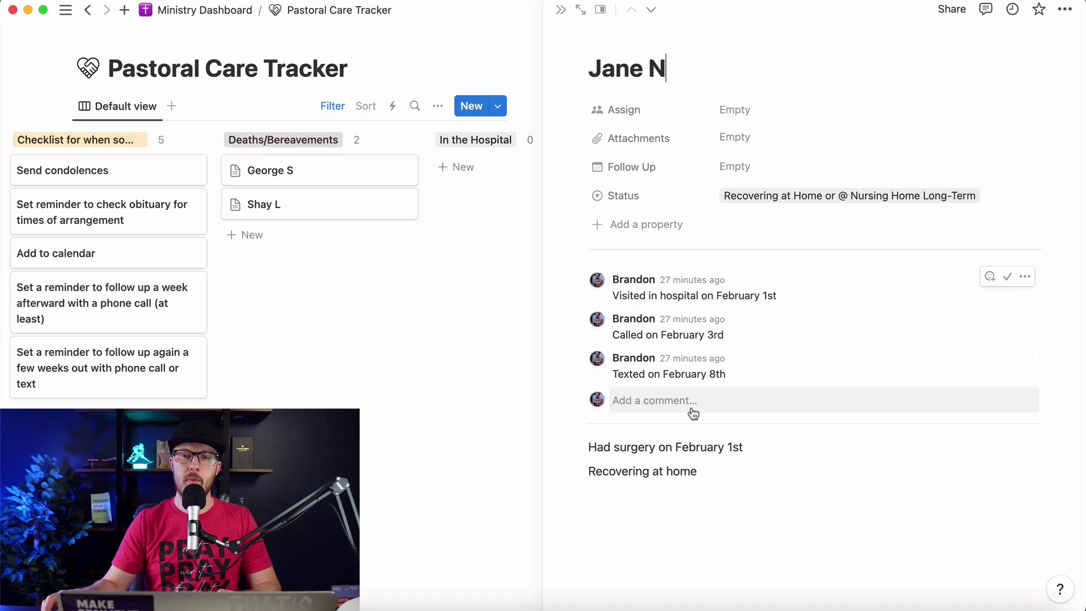
click(561, 10)
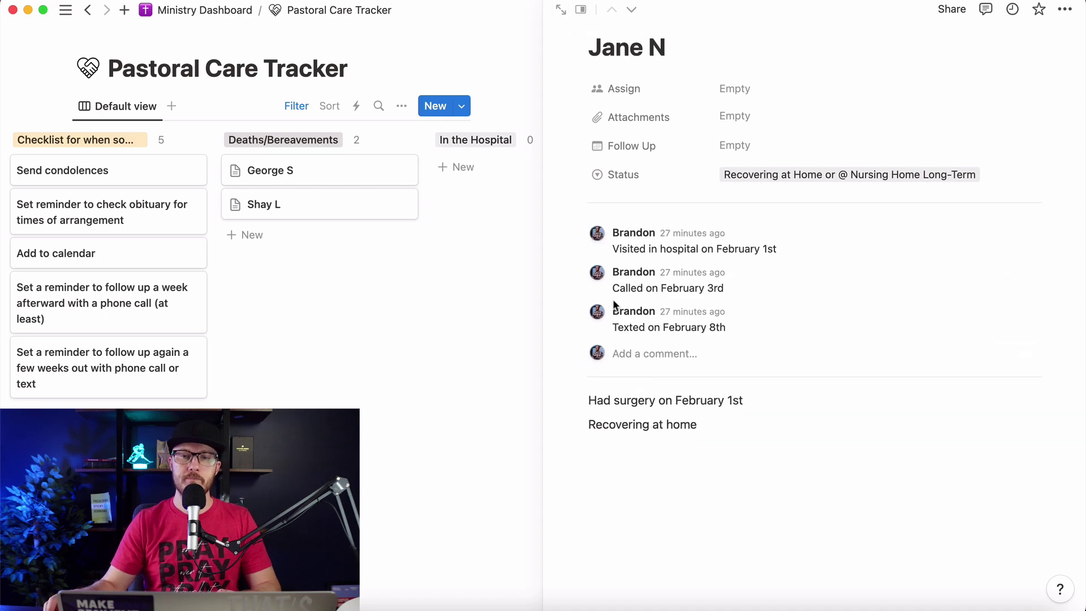
scroll(808, 416, right, 5)
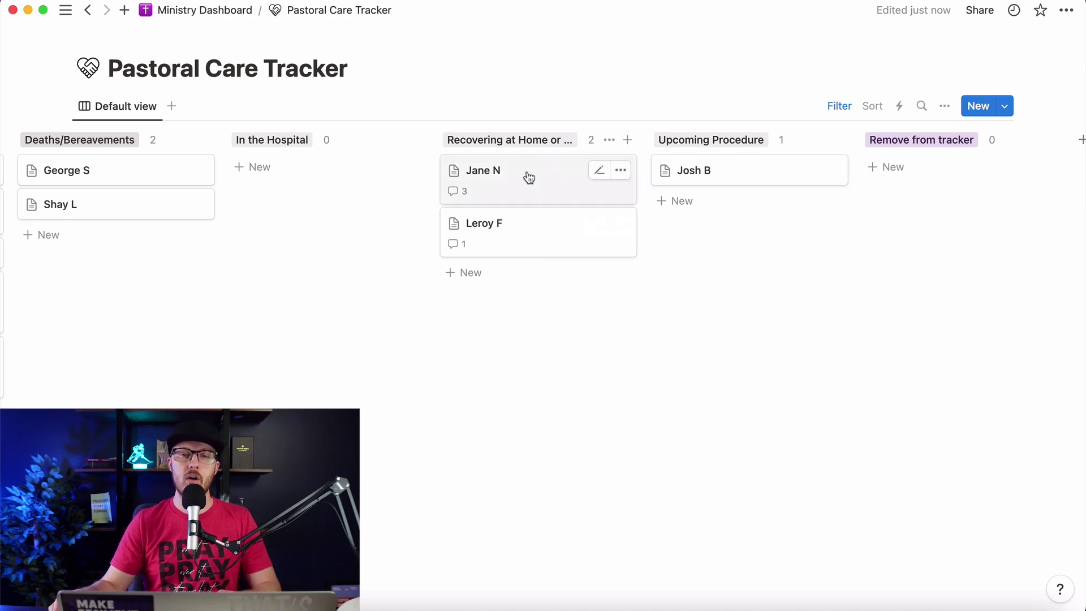
drag(527, 179, 943, 172)
scroll(611, 235, left, 5)
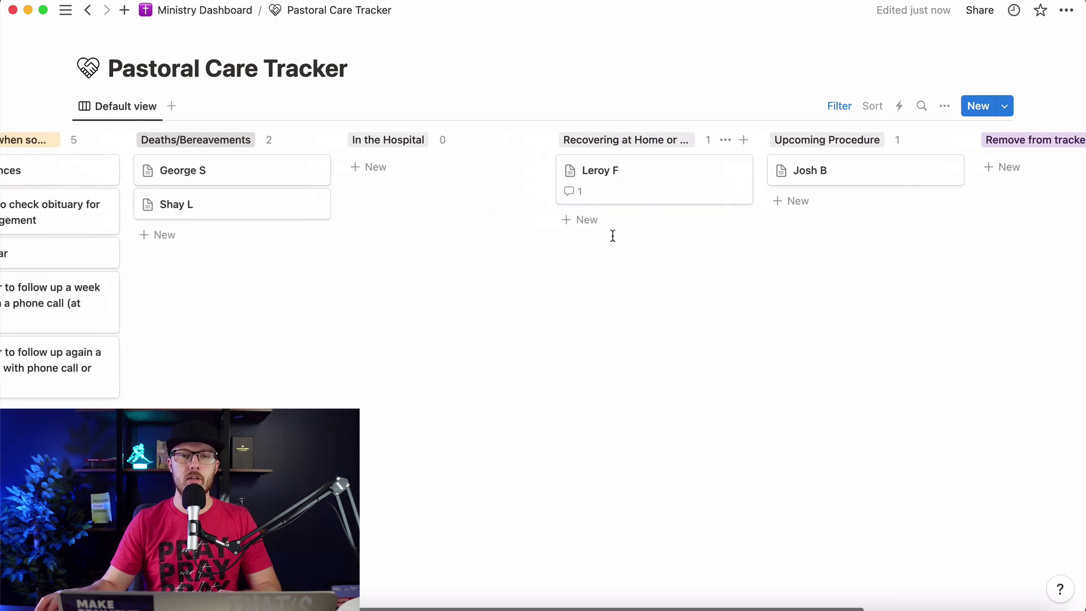
scroll(617, 275, right, 5)
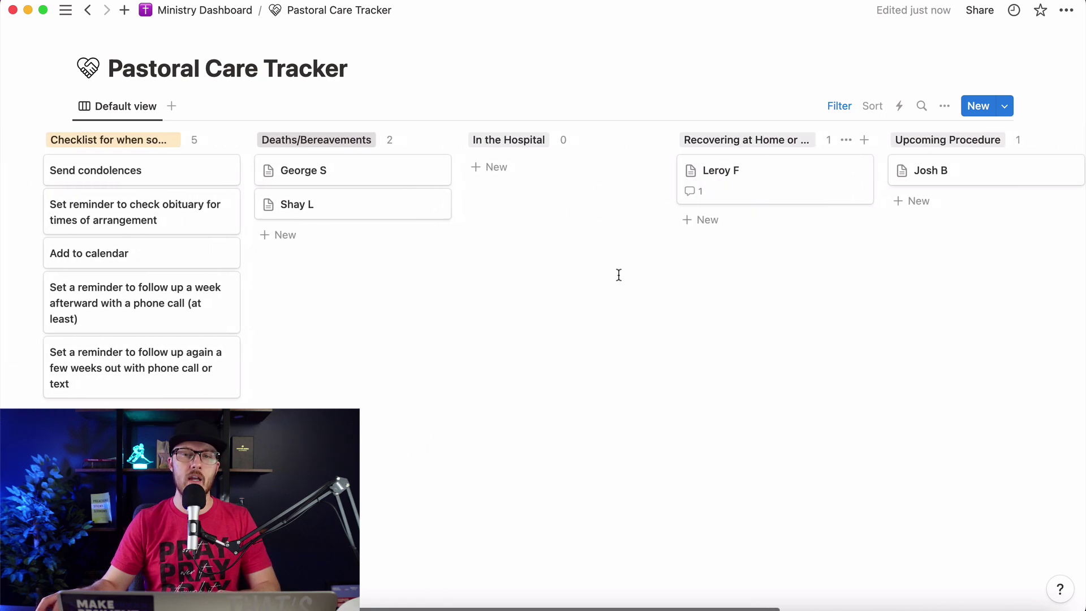
scroll(613, 275, left, 5)
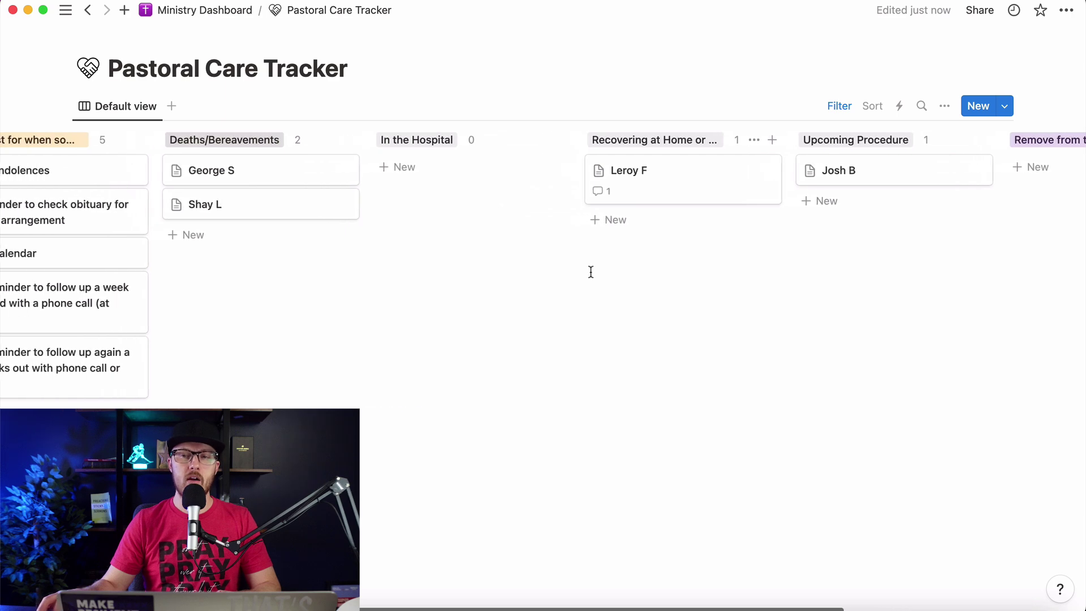
scroll(594, 272, left, 1)
scroll(593, 272, right, 2)
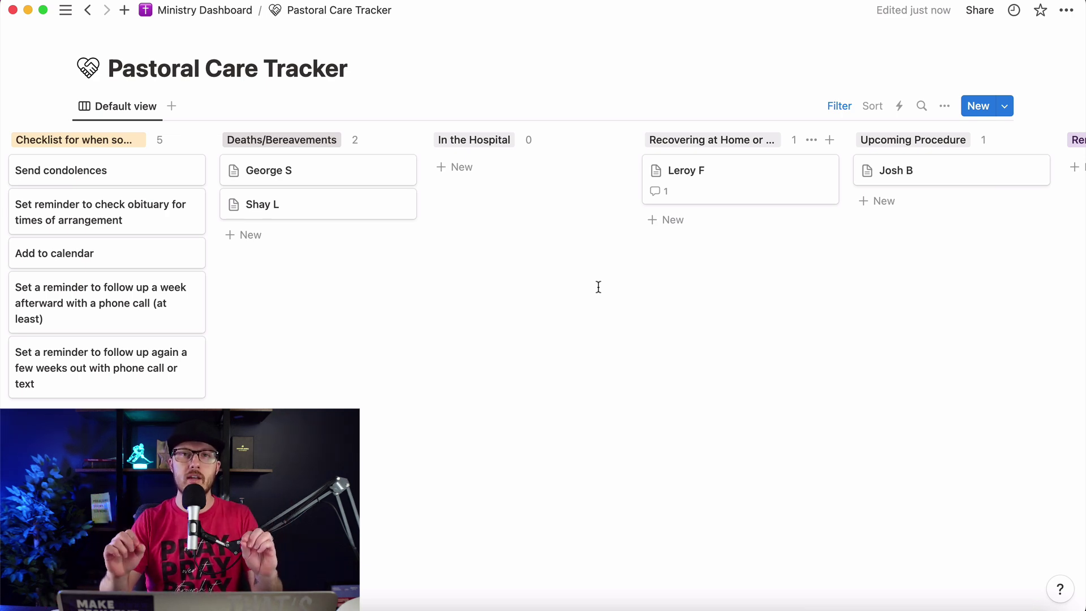
scroll(598, 287, right, 5)
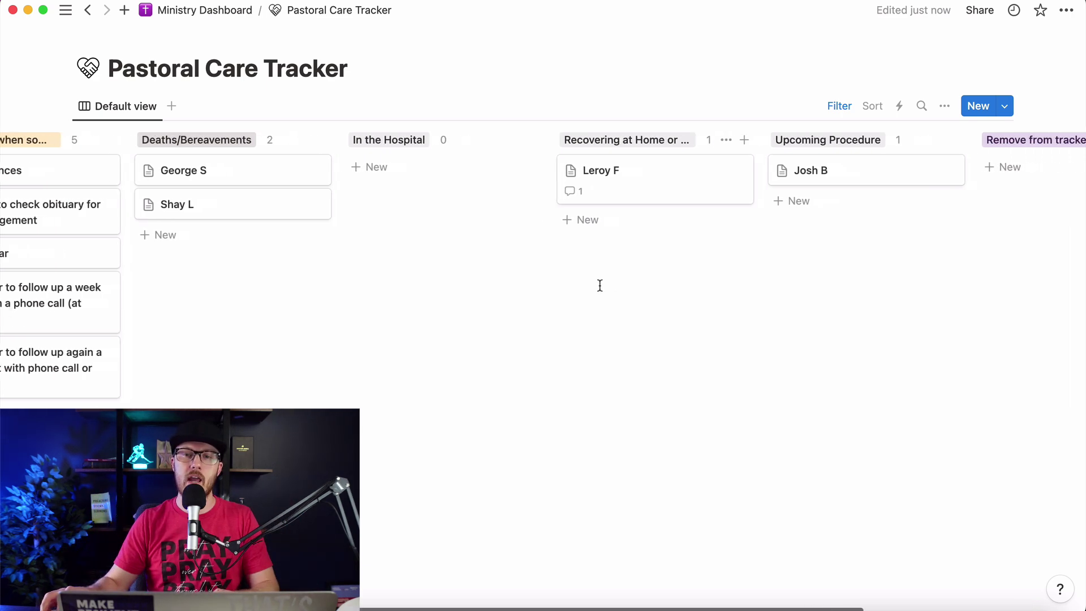
scroll(600, 285, right, 1)
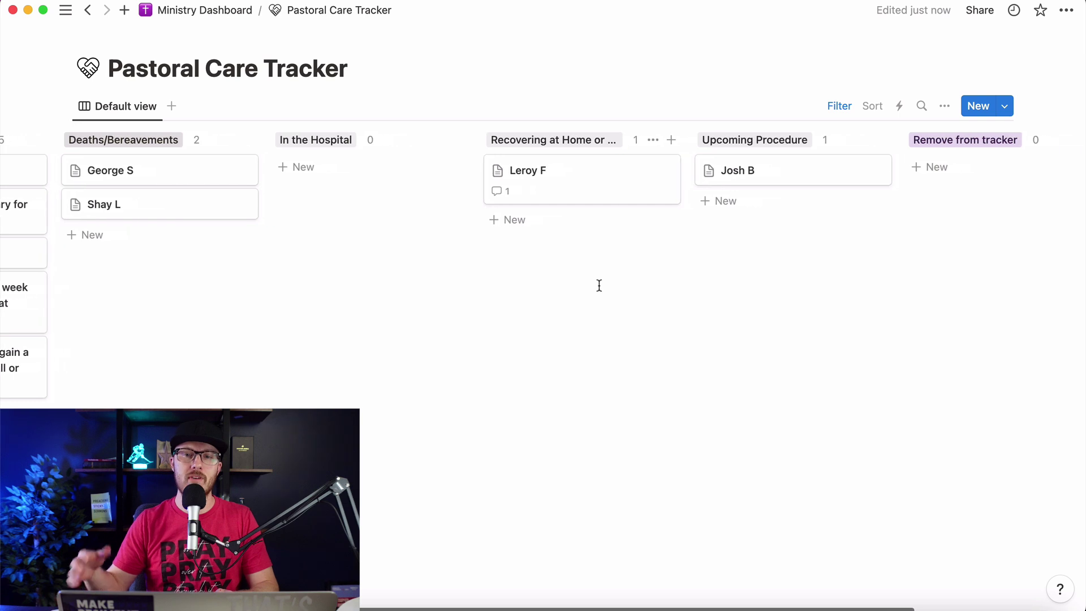
click(773, 179)
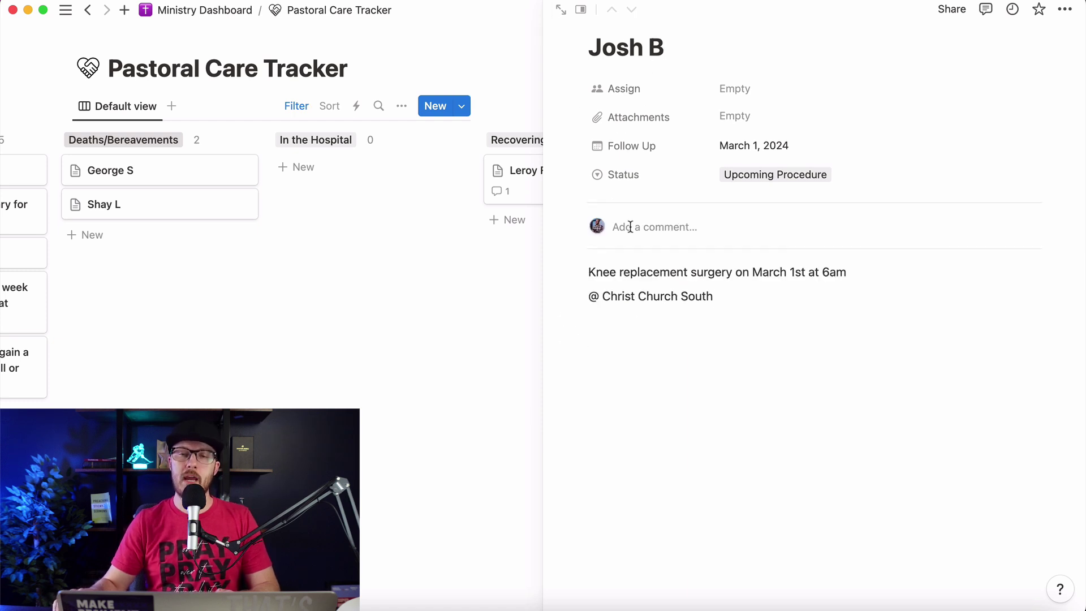
key(Escape)
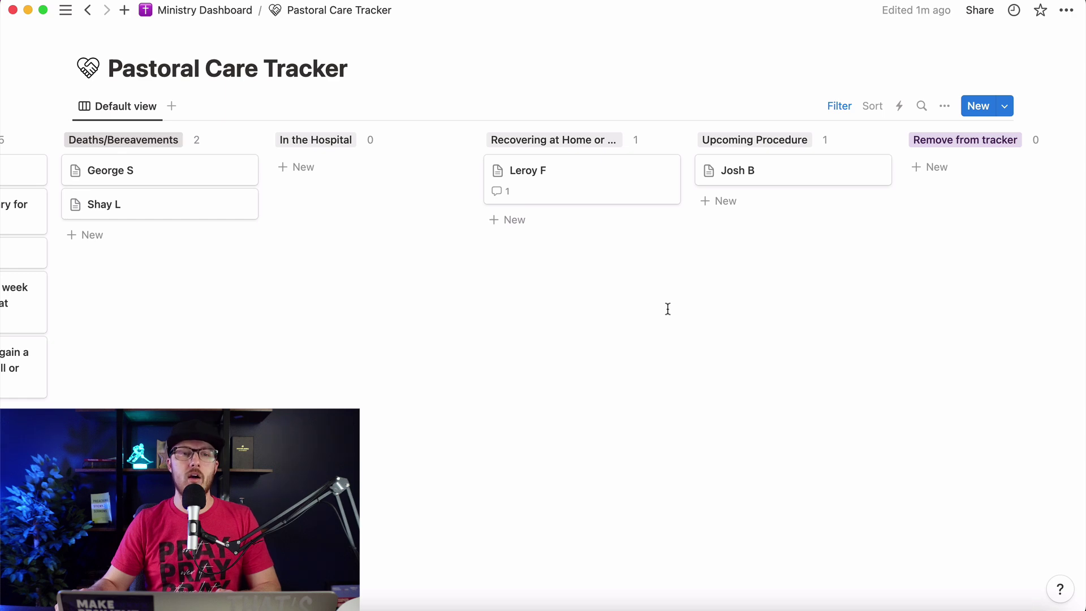
scroll(678, 305, left, 2)
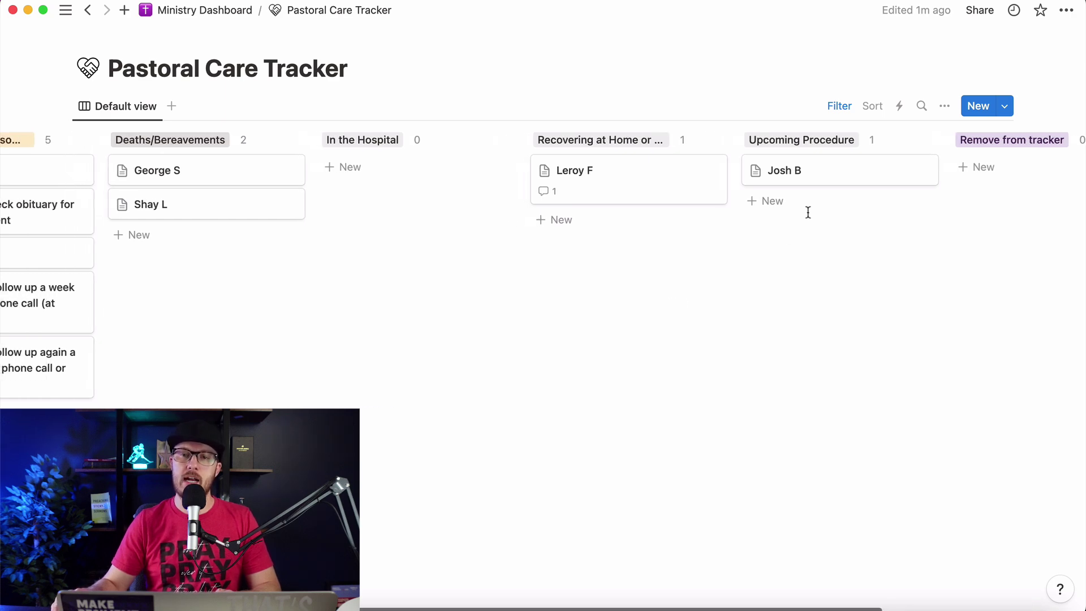
drag(827, 173, 431, 187)
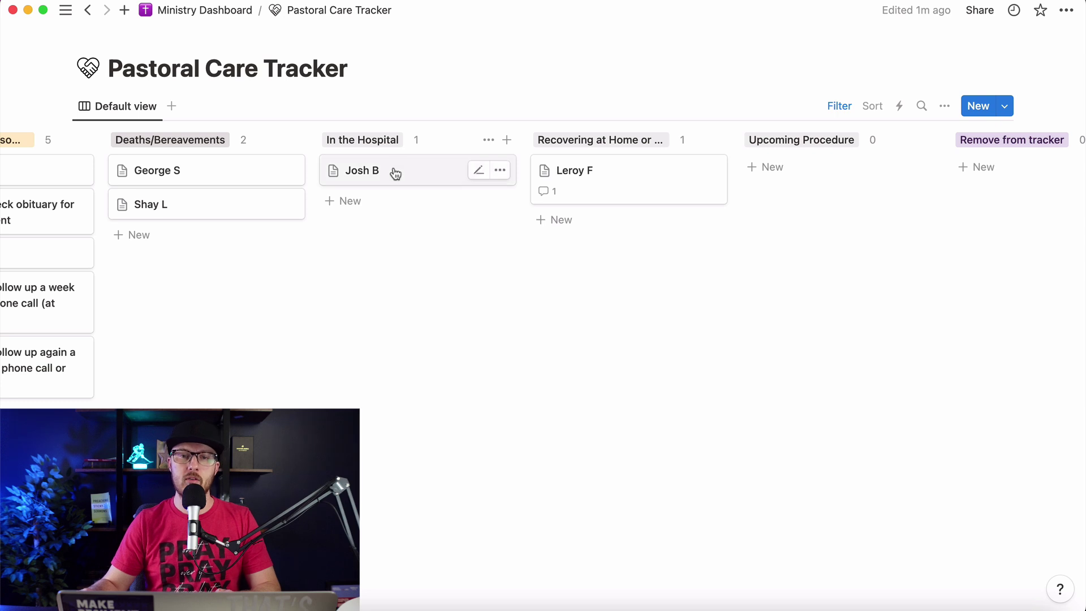
scroll(393, 171, right, 1)
drag(392, 171, 589, 204)
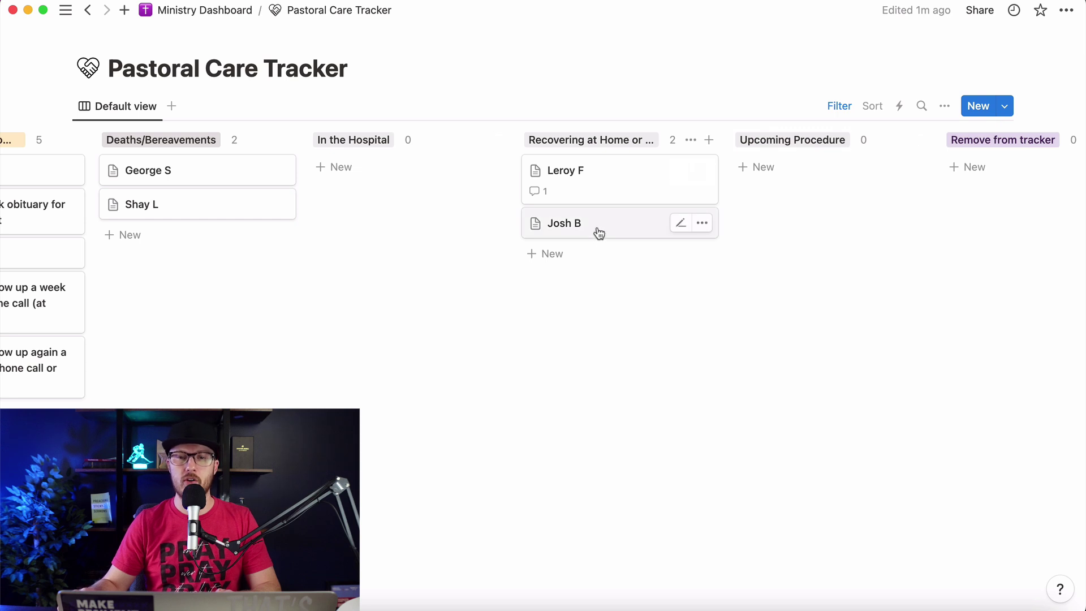
drag(585, 226, 1018, 170)
scroll(472, 373, left, 5)
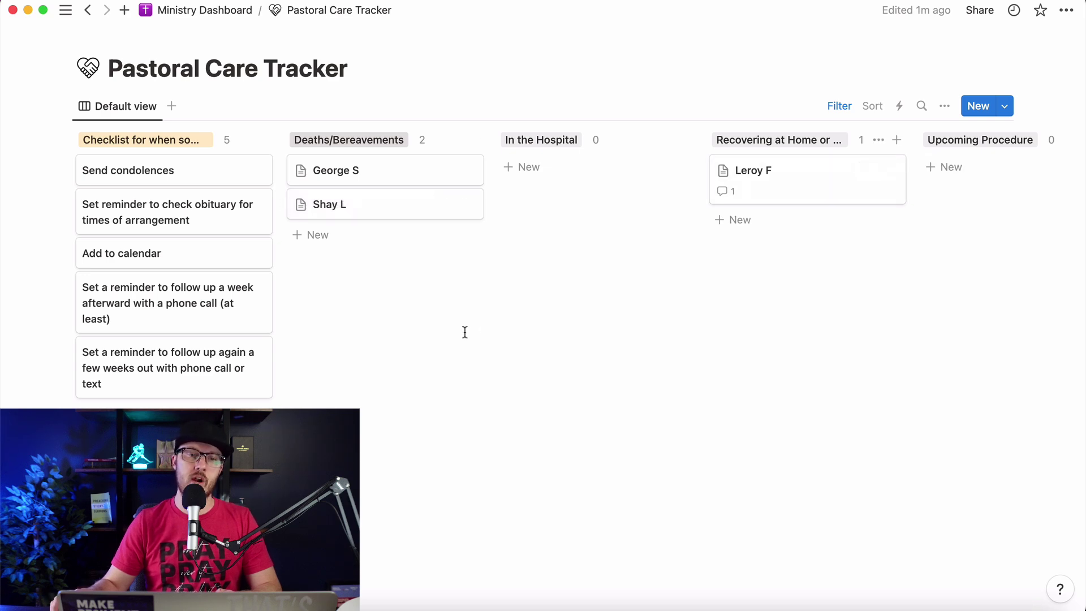
scroll(464, 332, right, 2)
scroll(464, 332, left, 1)
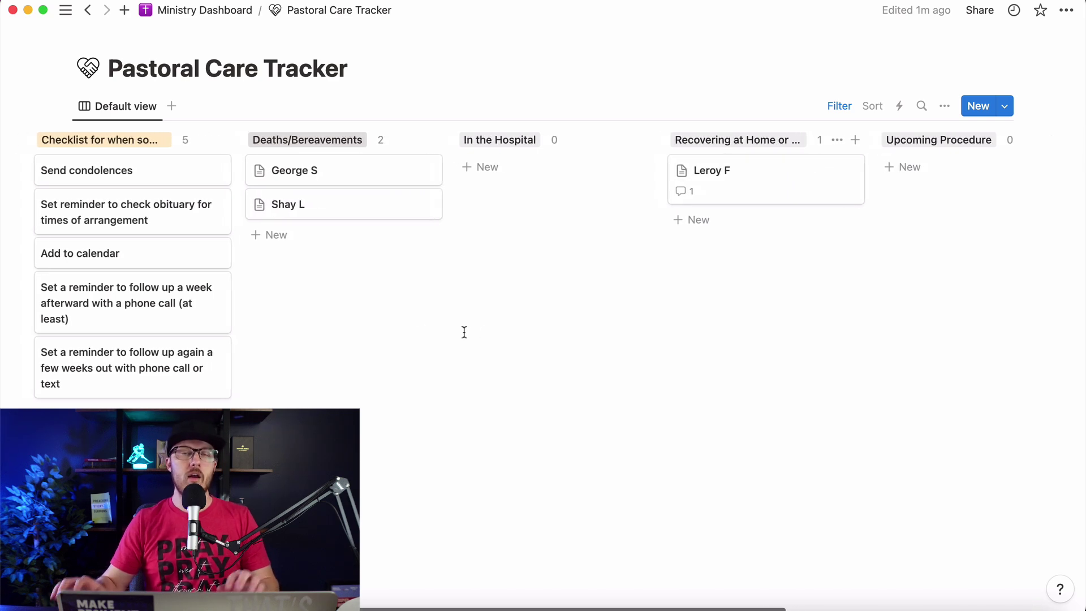